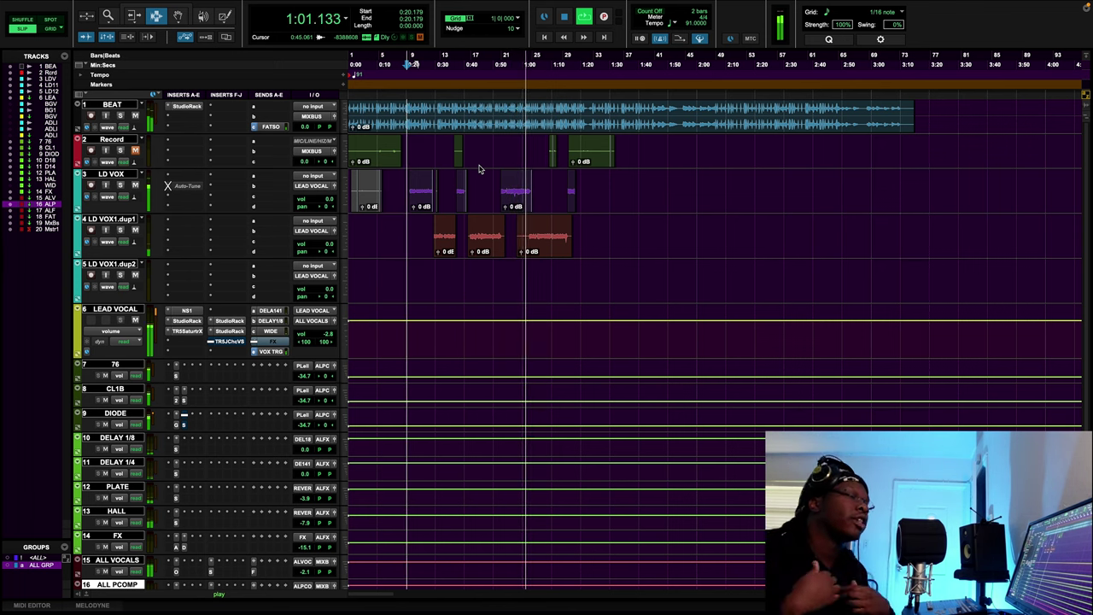
- Stop playback and reactivate the FX send on the LEAD VOCAL track
{"action": "left_click", "coordinate": [564, 17]}
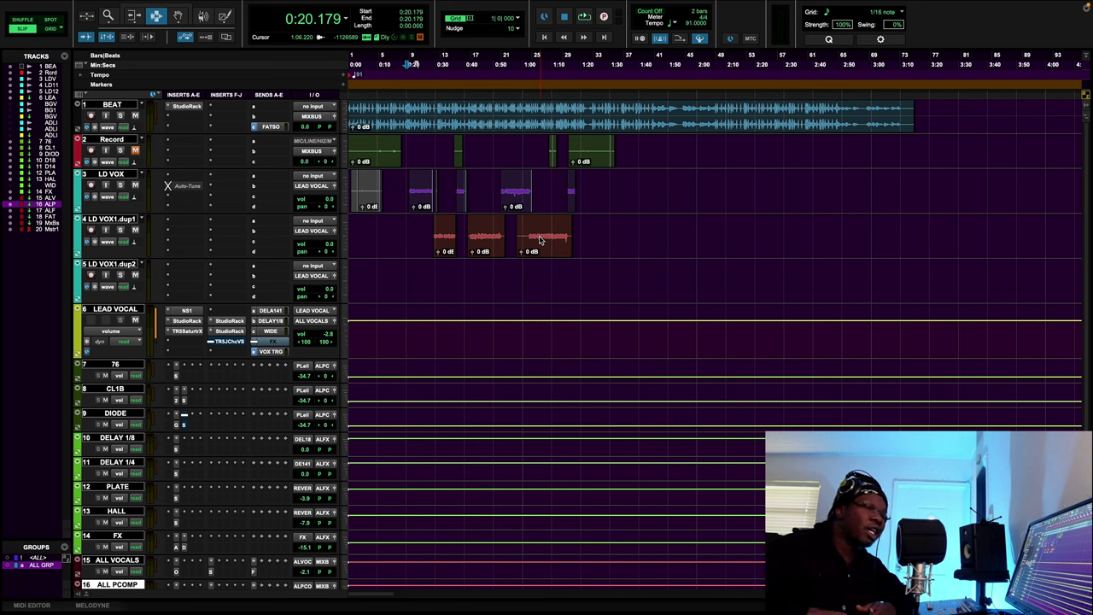
{"action": "right_click", "coordinate": [270, 344]}
{"action": "left_click", "coordinate": [271, 345]}
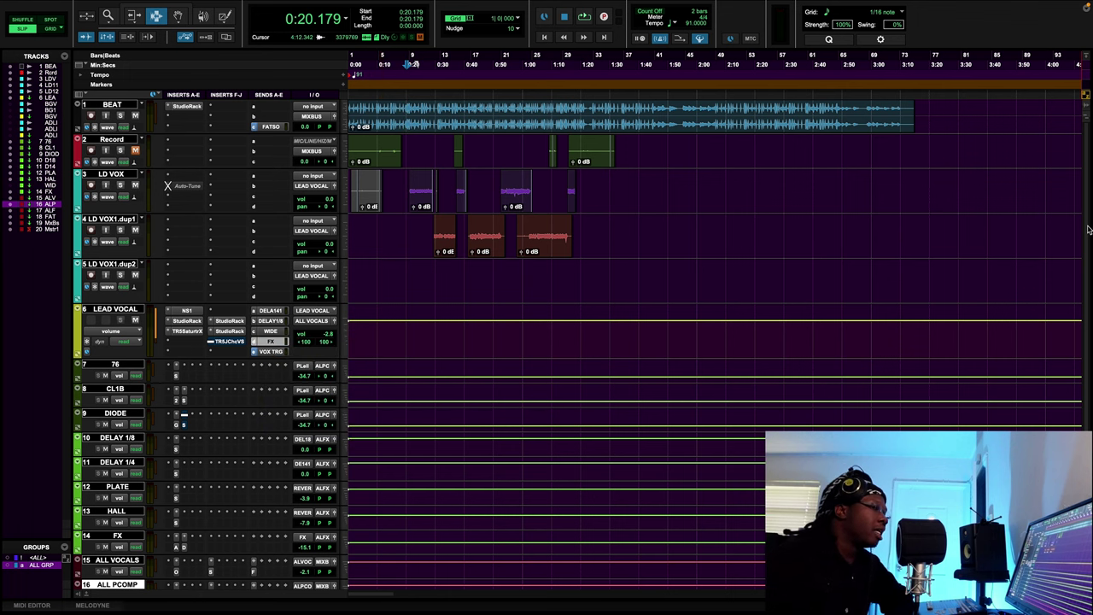
- Open the Aphex Vintage Exciter insert on the FX track to view its settings
{"action": "scroll", "coordinate": [1088, 229], "scroll_direction": "down", "scroll_amount": 3}
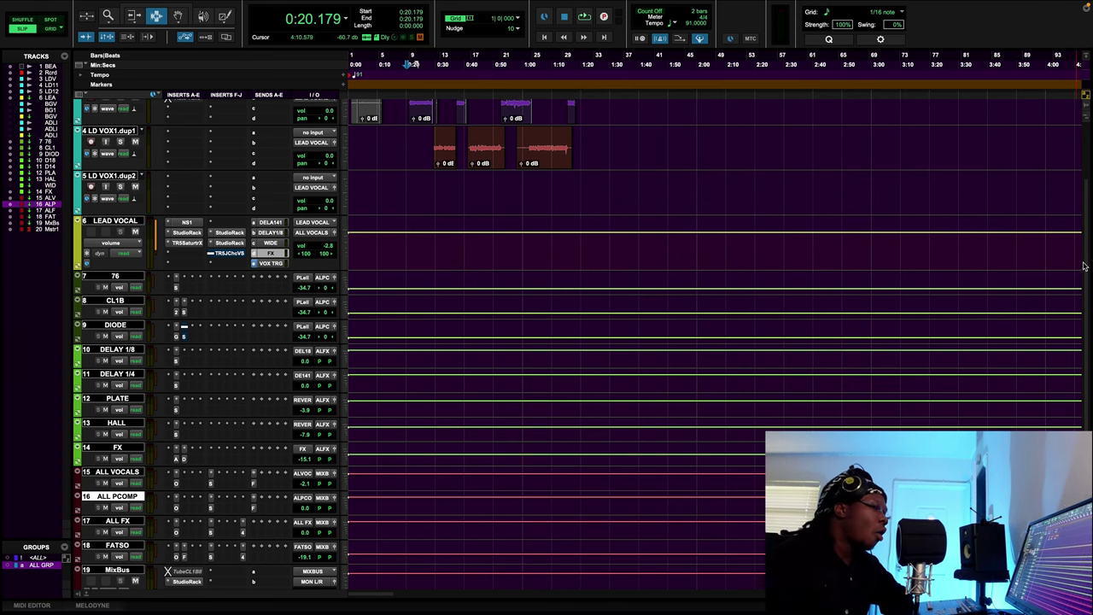
{"action": "scroll", "coordinate": [1026, 257], "scroll_direction": "up", "scroll_amount": 1}
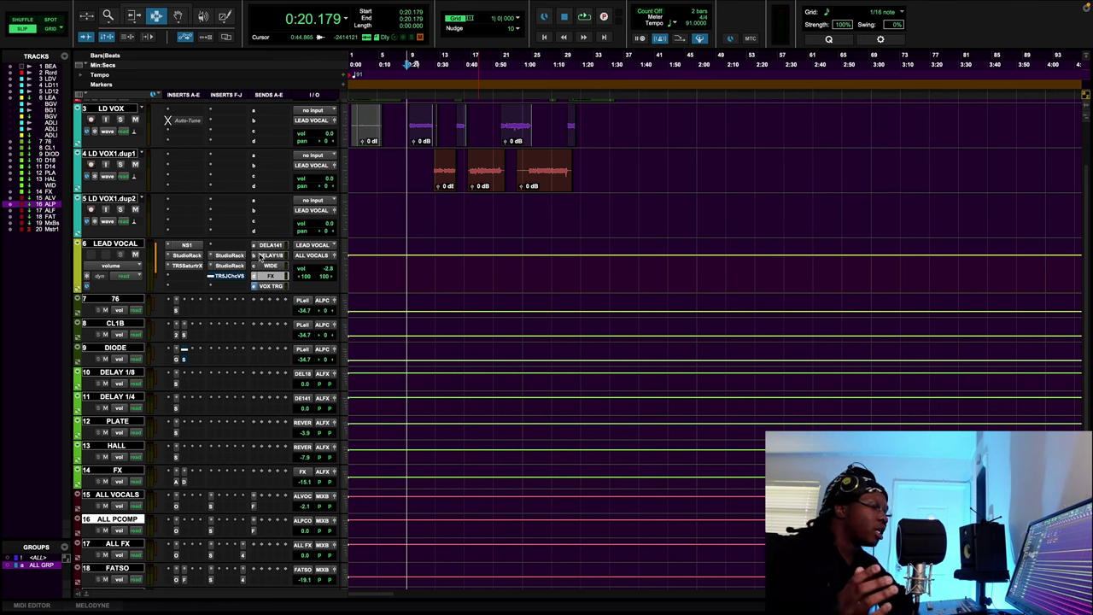
{"action": "scroll", "coordinate": [680, 460], "scroll_direction": "down", "scroll_amount": 3}
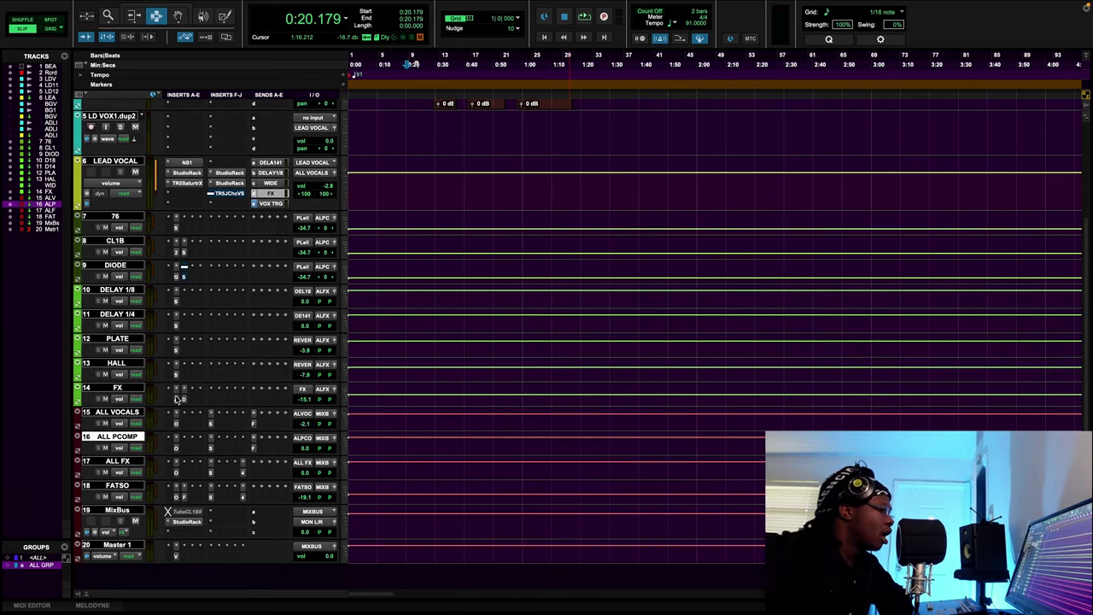
{"action": "left_click", "coordinate": [177, 398]}
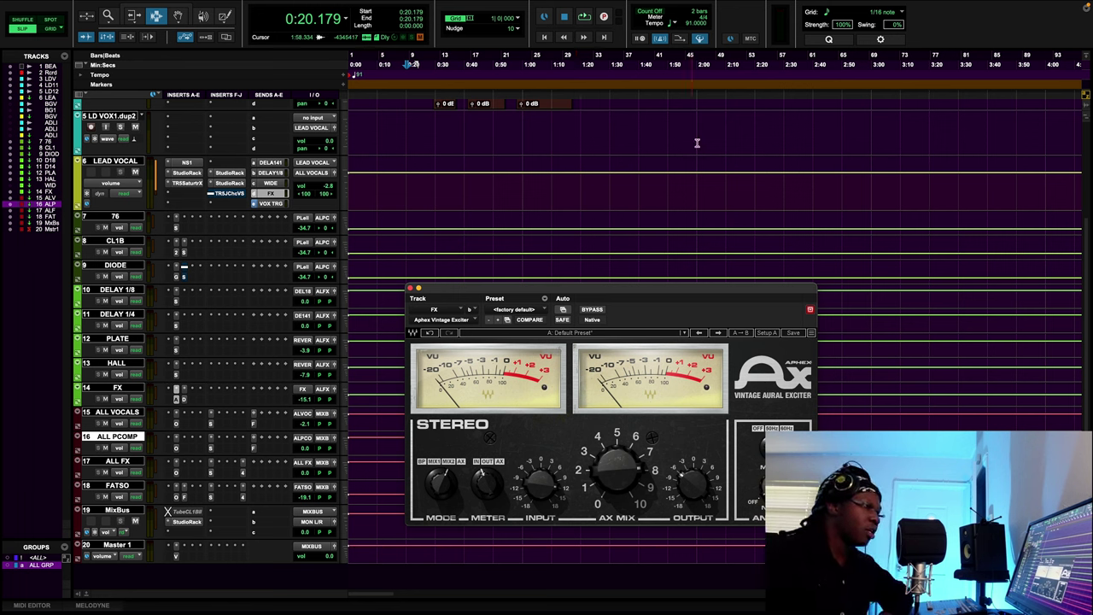
- Compare the mix with the Aphex Vintage Exciter active and bypassed during playback, leave it active and close it
{"action": "key", "text": "space"}
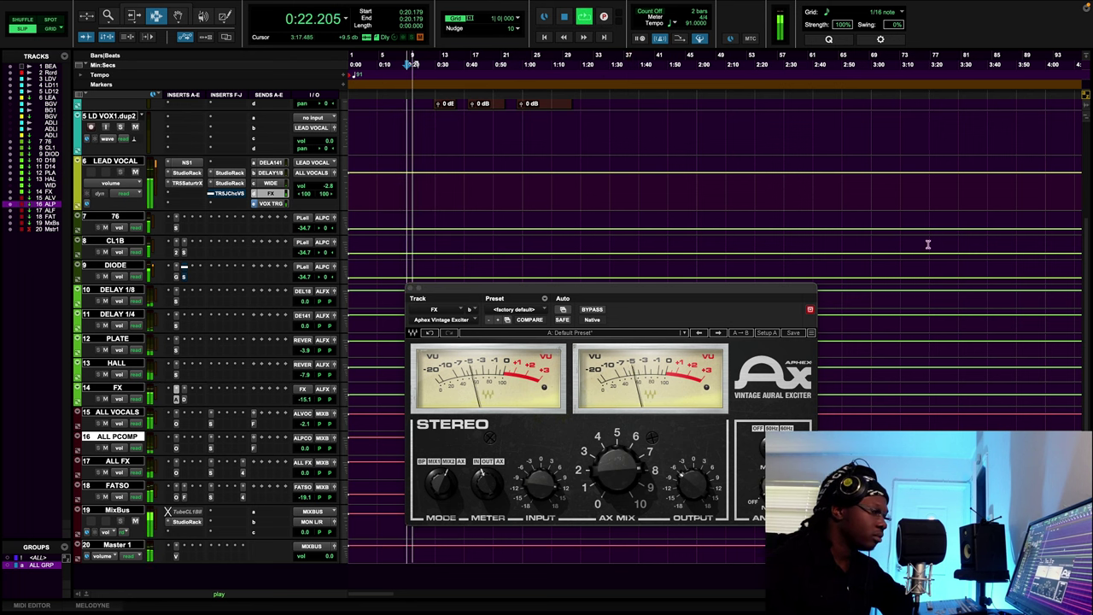
{"action": "mouse_move", "coordinate": [693, 483]}
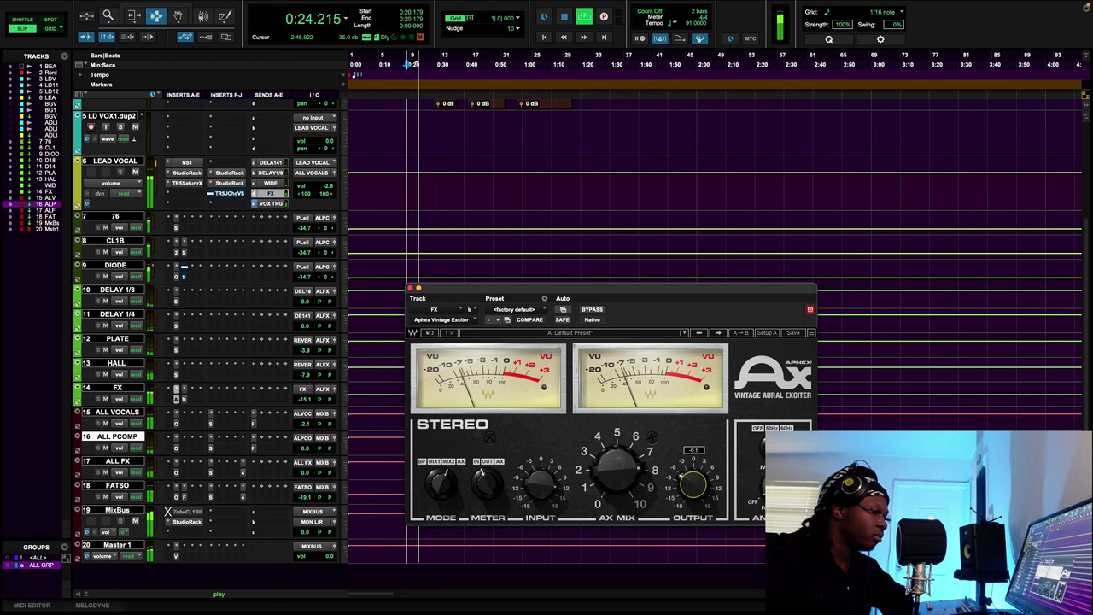
{"action": "left_click", "coordinate": [598, 311]}
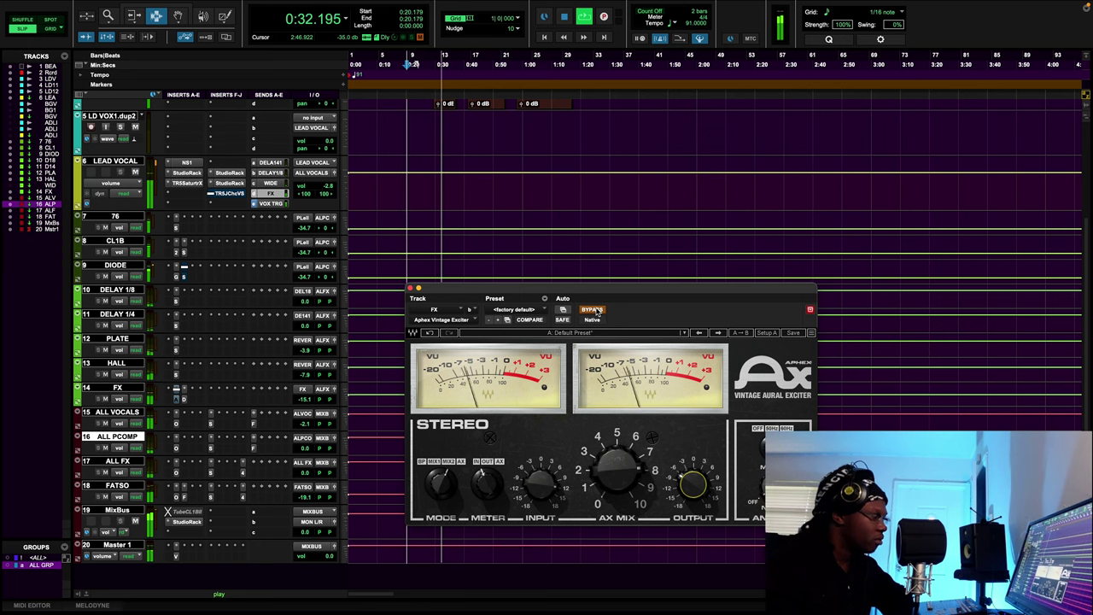
{"action": "left_click", "coordinate": [597, 311]}
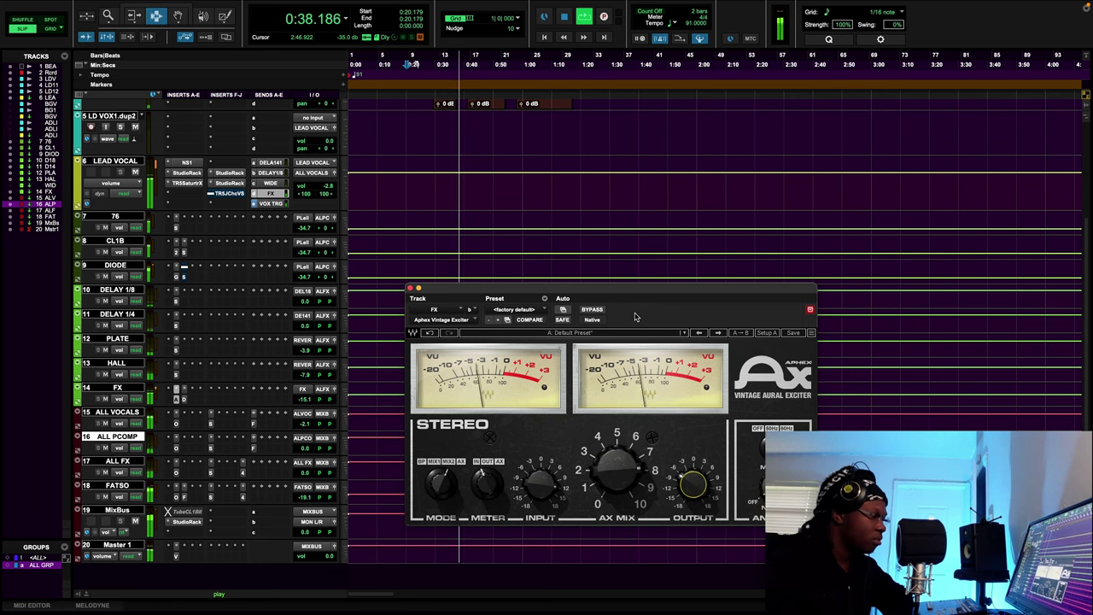
{"action": "scroll", "coordinate": [635, 202], "scroll_direction": "down", "scroll_amount": 1}
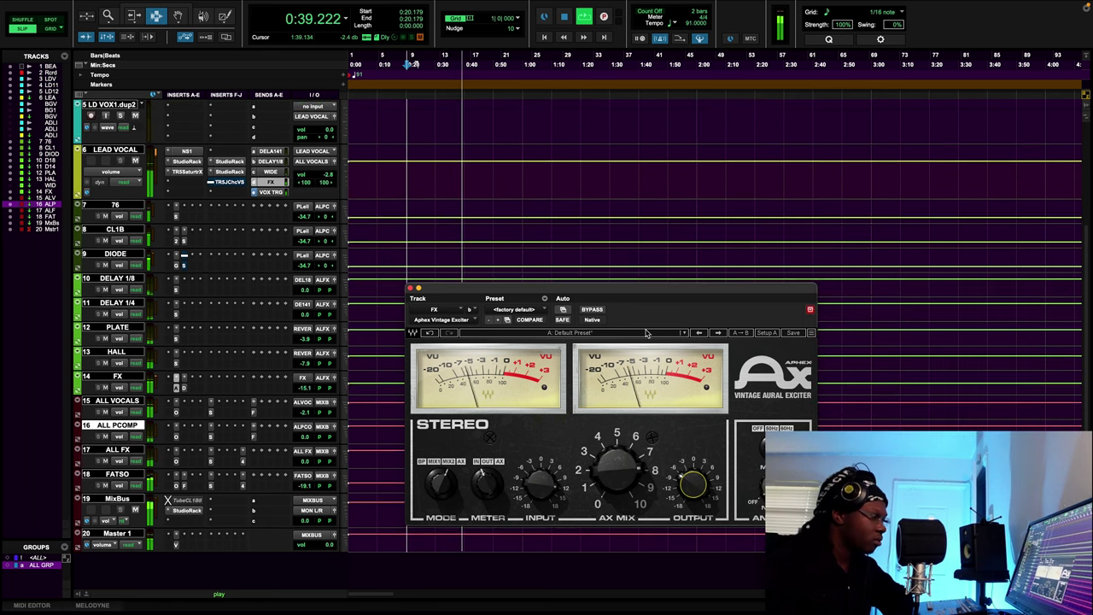
{"action": "left_click", "coordinate": [594, 310]}
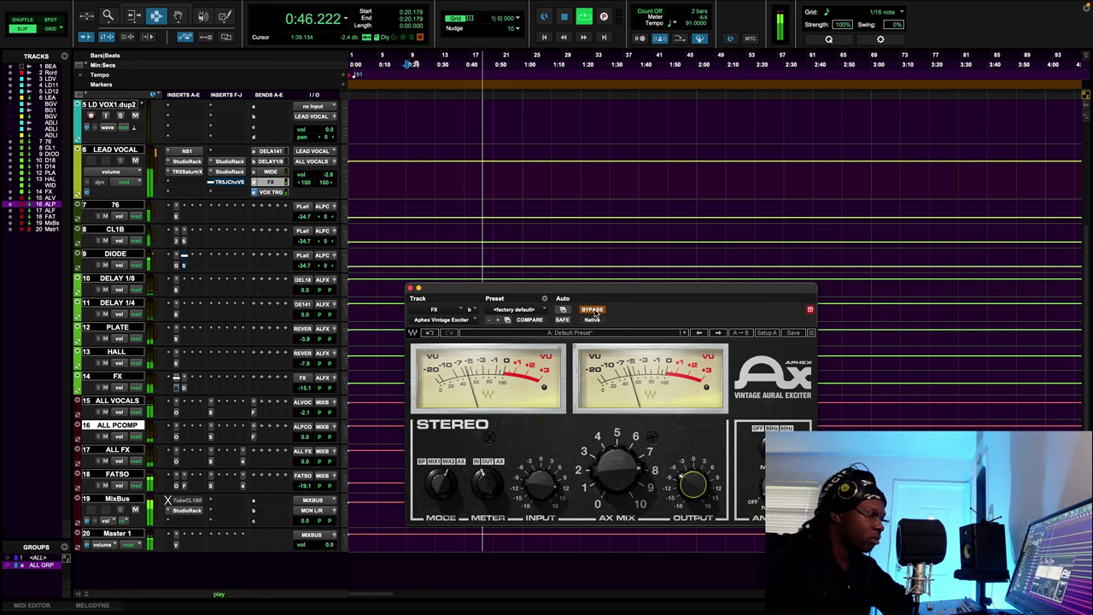
{"action": "left_click", "coordinate": [594, 310]}
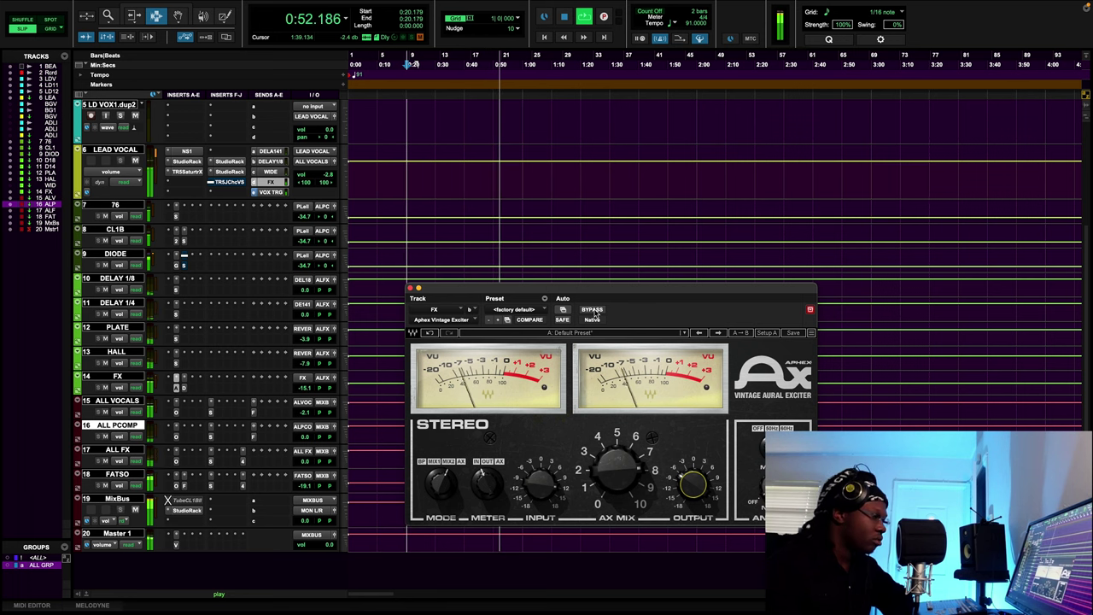
{"action": "left_click", "coordinate": [593, 310]}
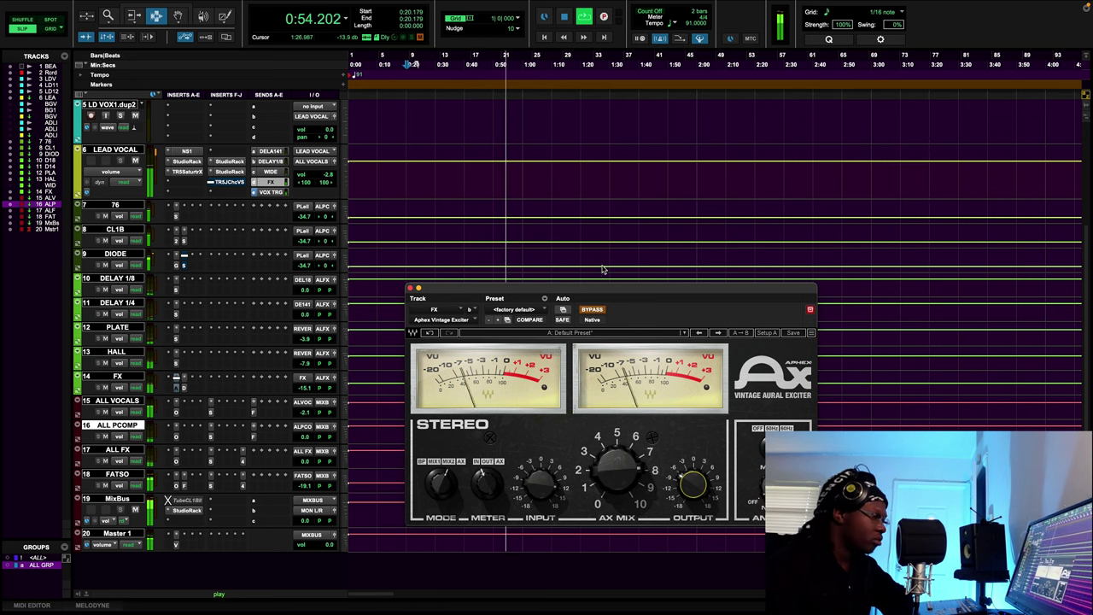
{"action": "left_click", "coordinate": [570, 19]}
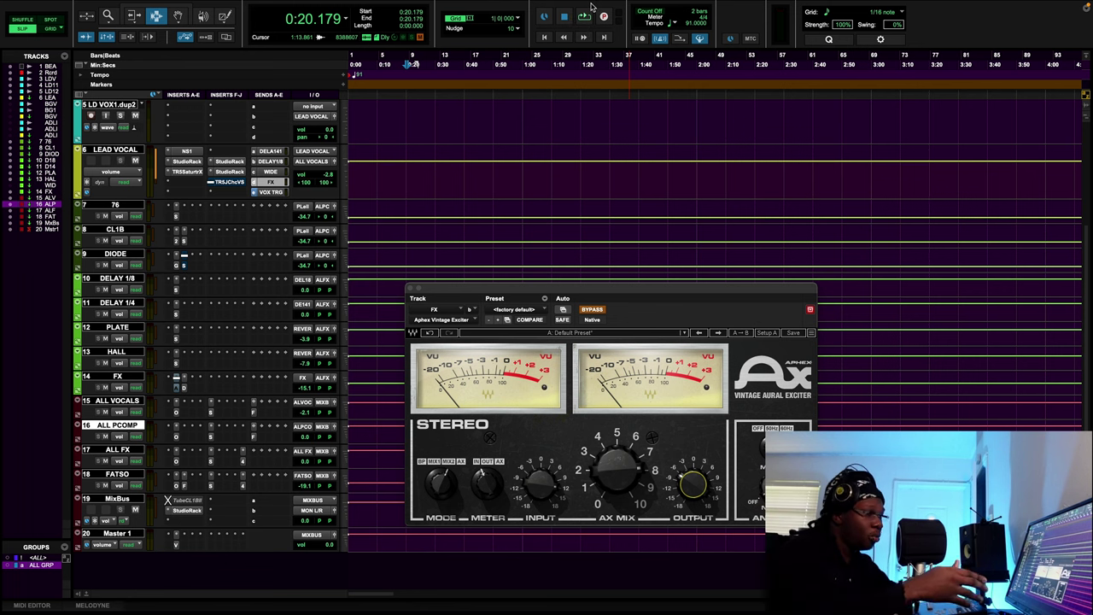
{"action": "left_click", "coordinate": [596, 310]}
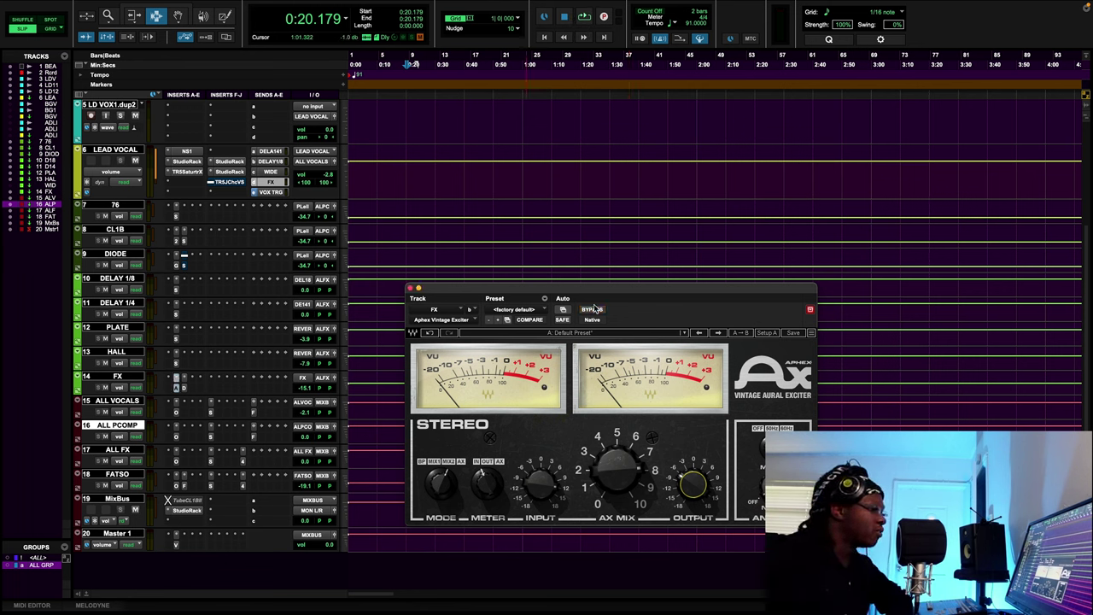
{"action": "left_click", "coordinate": [410, 289]}
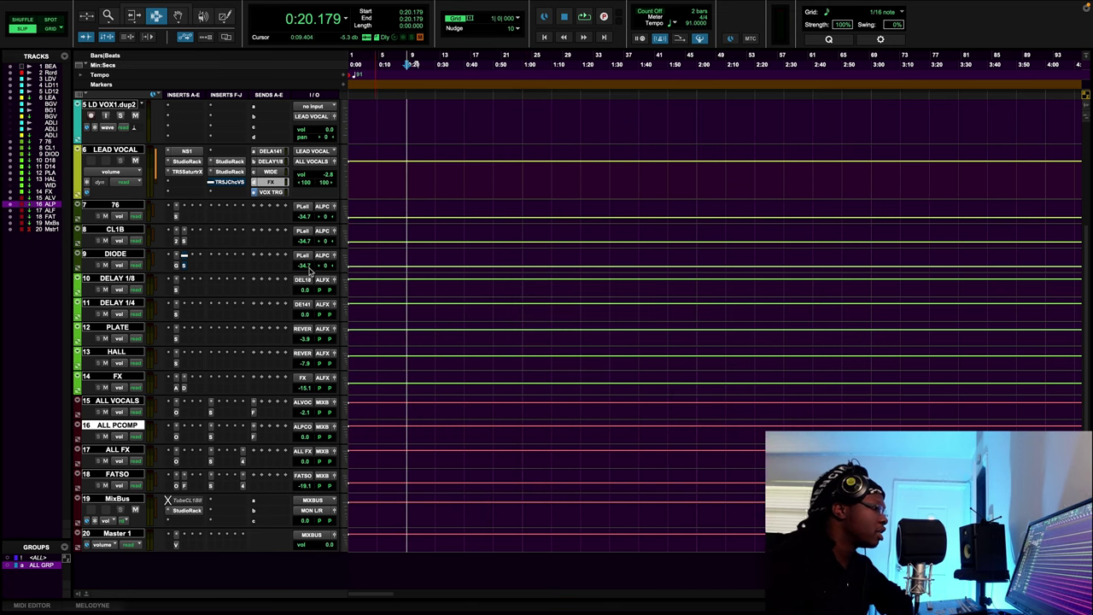
- Open the Tube-Tech CL 1B compressor on the CL1B track and audition the playing mix with it bypassed
{"action": "left_click", "coordinate": [177, 231]}
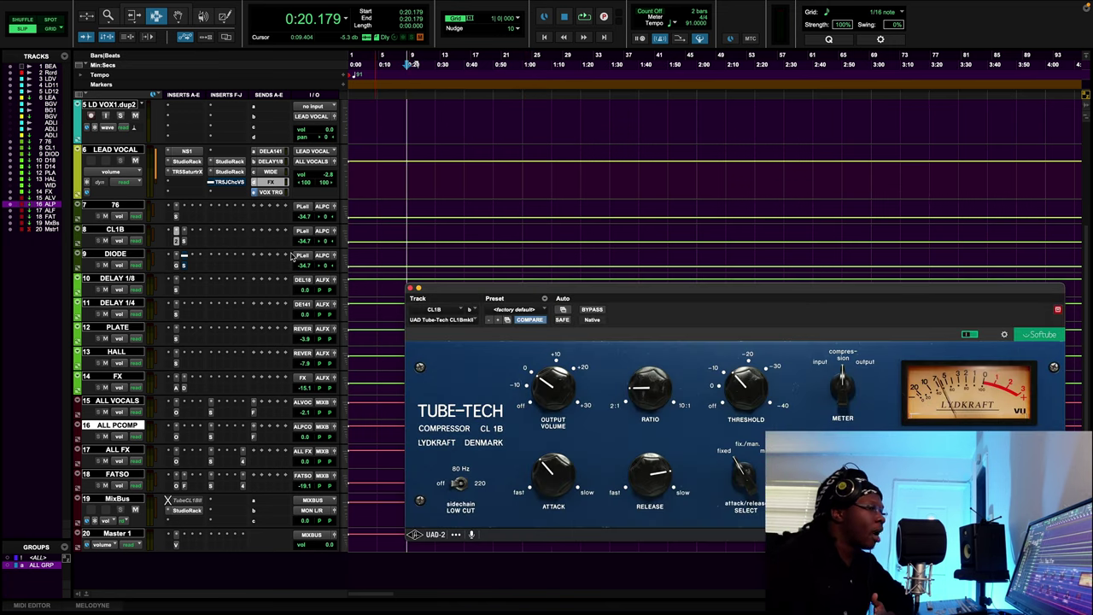
{"action": "left_click_drag", "start_coordinate": [610, 293], "coordinate": [511, 231]}
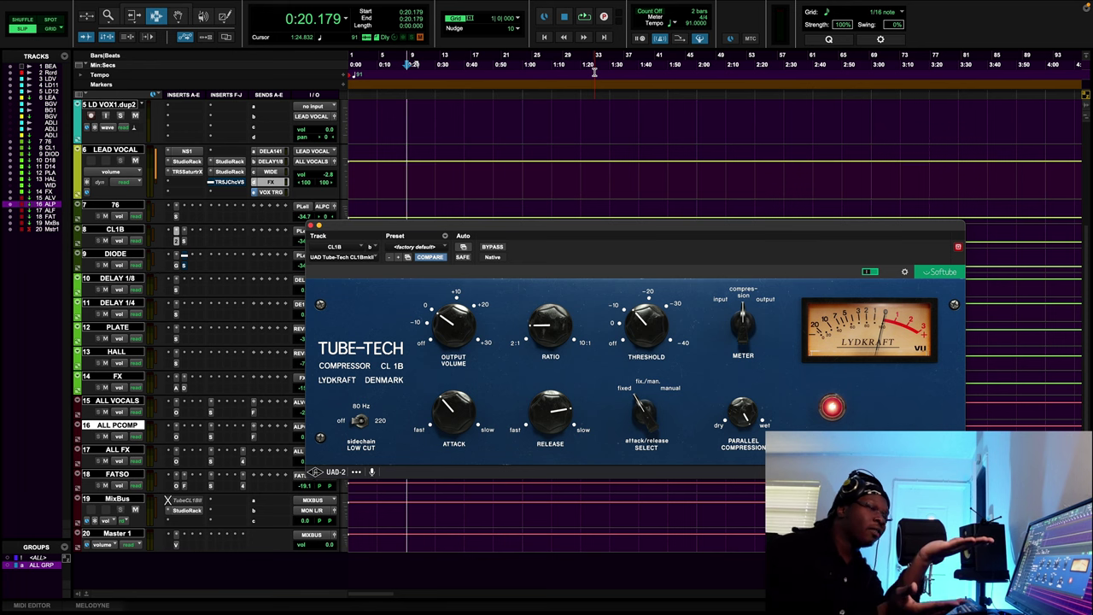
{"action": "left_click", "coordinate": [584, 18]}
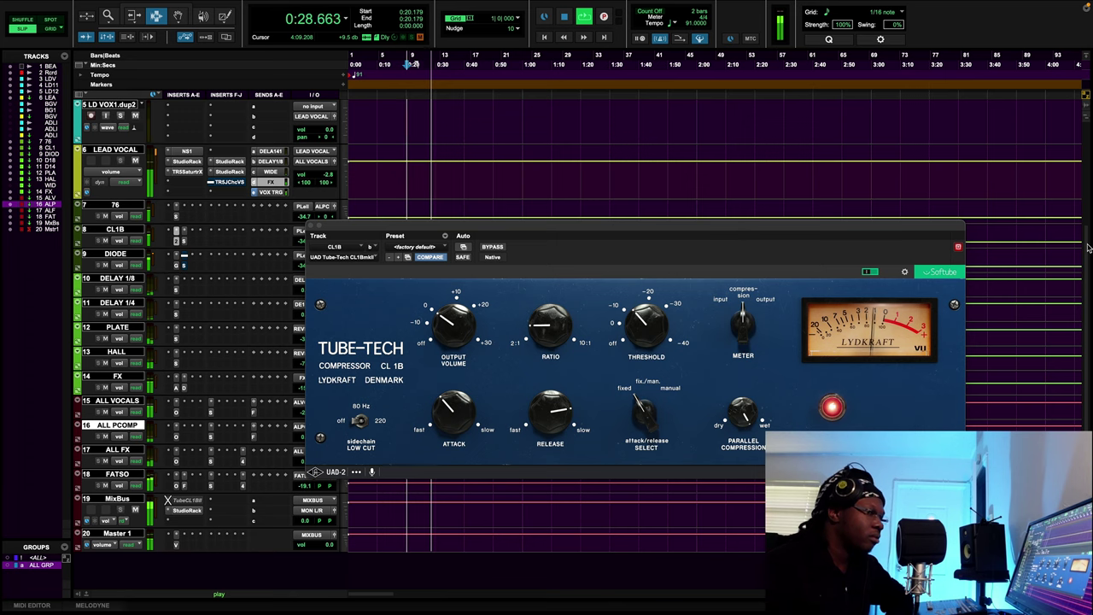
{"action": "scroll", "coordinate": [1089, 247], "scroll_direction": "up", "scroll_amount": 1}
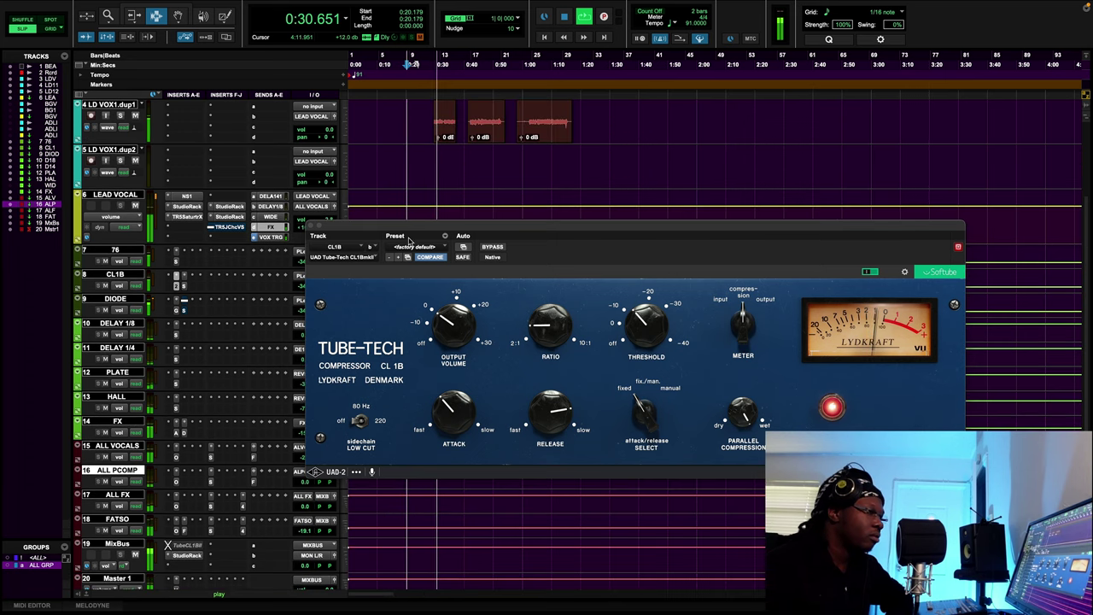
{"action": "left_click", "coordinate": [496, 247]}
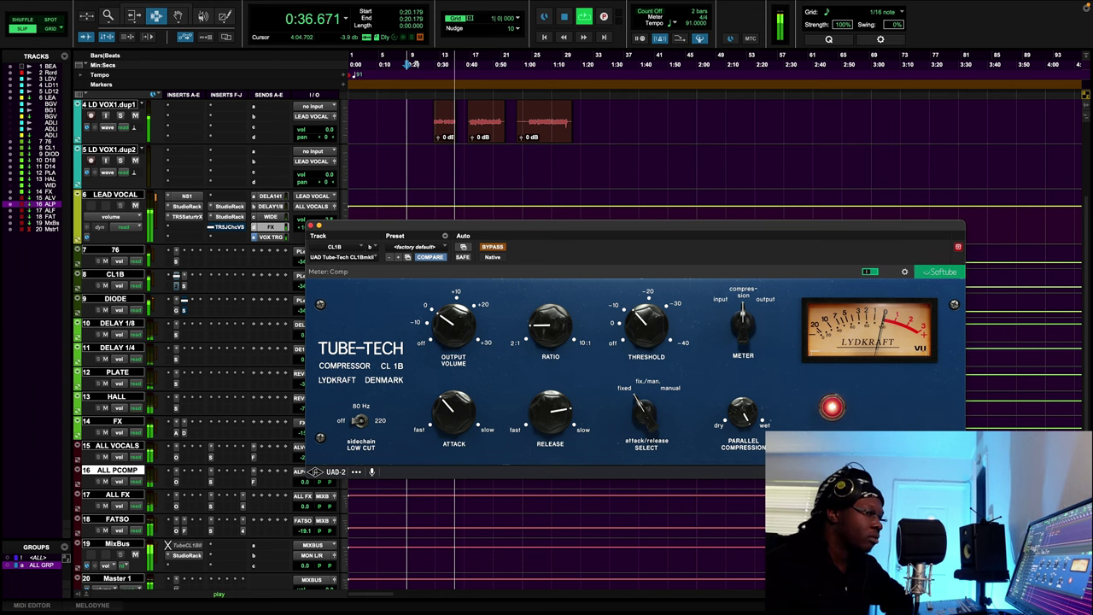
{"action": "scroll", "coordinate": [1089, 240], "scroll_direction": "up", "scroll_amount": 1}
{"action": "scroll", "coordinate": [1089, 240], "scroll_direction": "up", "scroll_amount": 1}
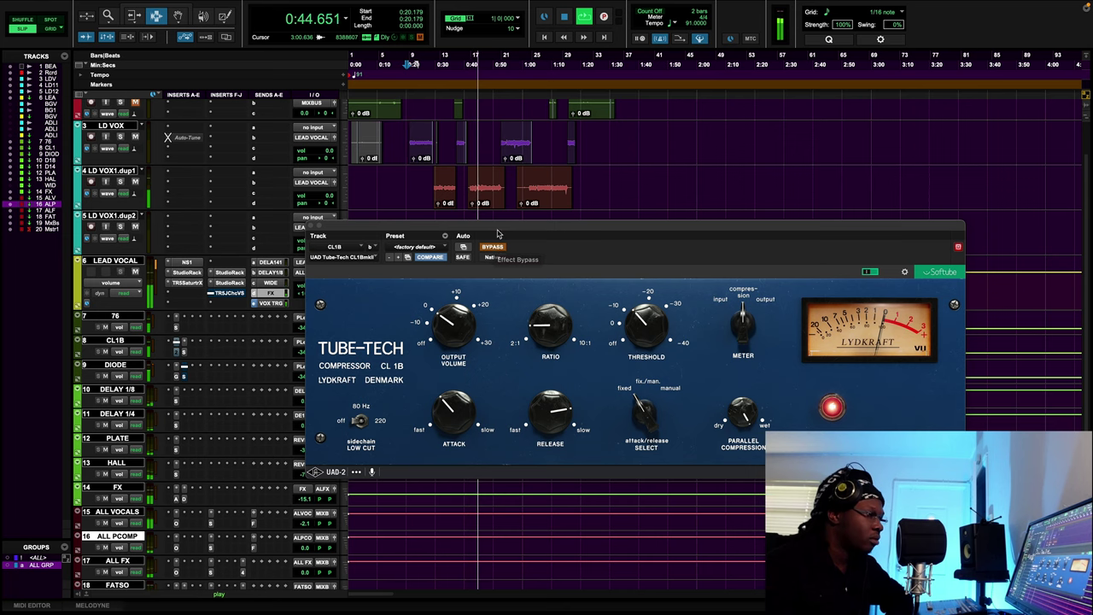
- Compare the playing mix with the CL 1B compressor active and bypassed, leave it active, stop playback and close it
{"action": "left_click_drag", "start_coordinate": [508, 245], "coordinate": [568, 242]}
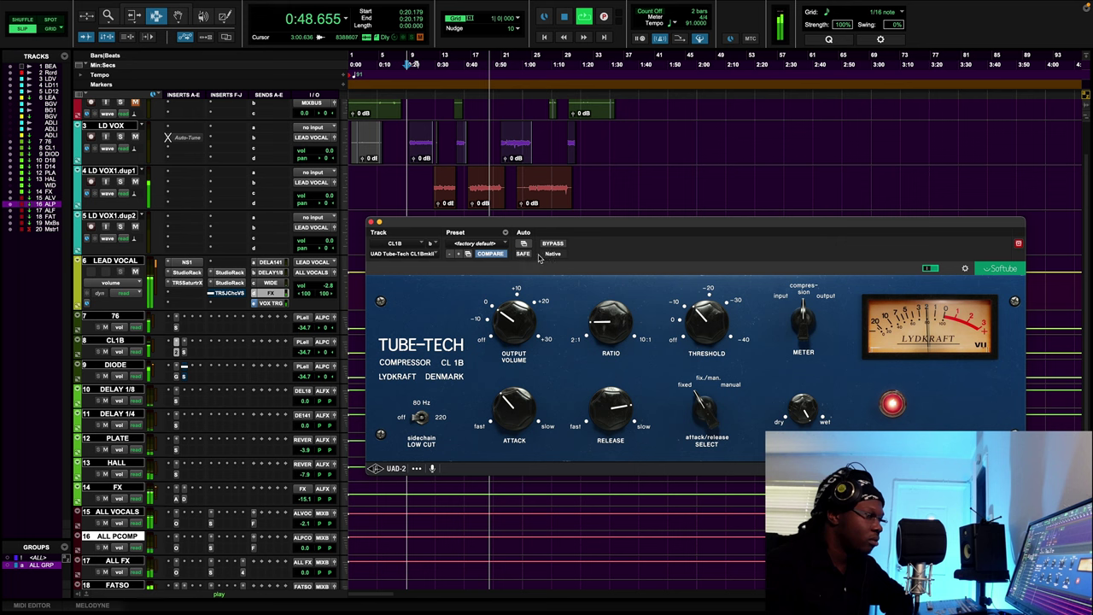
{"action": "left_click", "coordinate": [319, 286]}
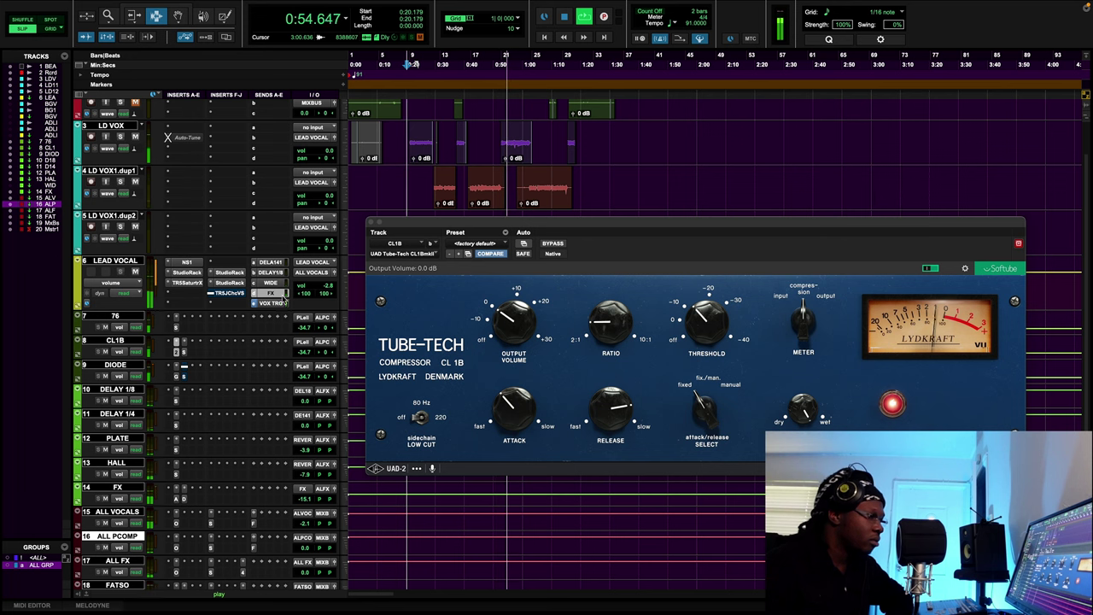
{"action": "left_click", "coordinate": [553, 244]}
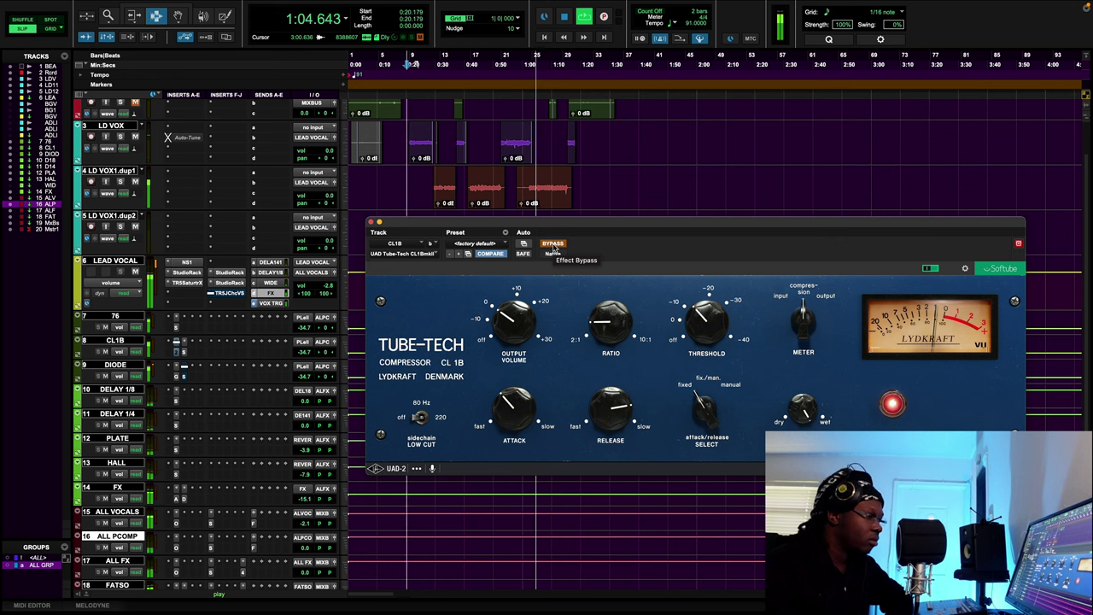
{"action": "left_click", "coordinate": [553, 244]}
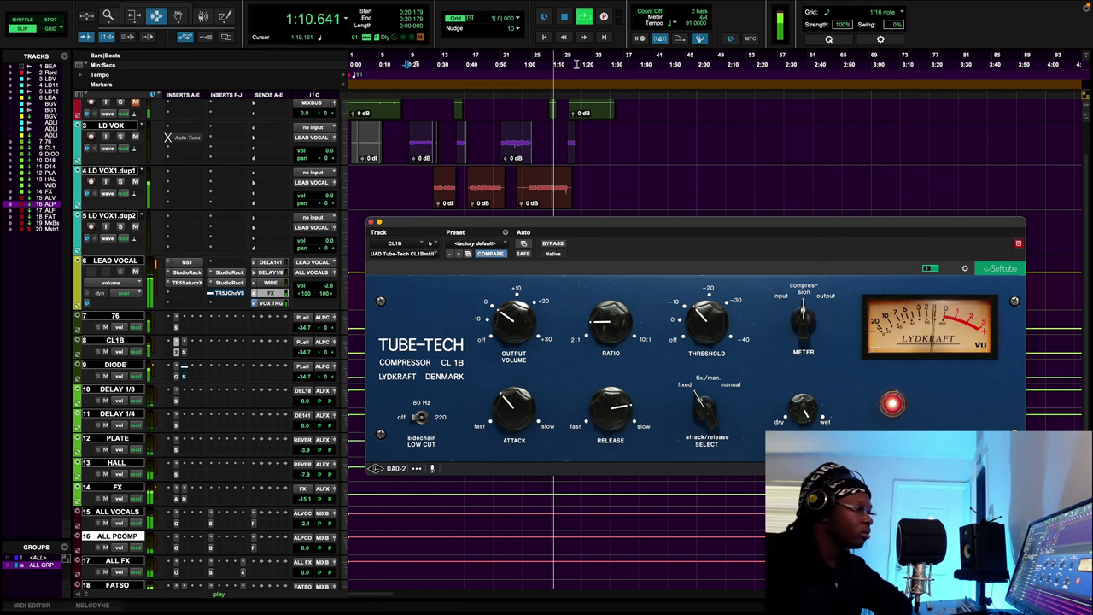
{"action": "left_click", "coordinate": [566, 17]}
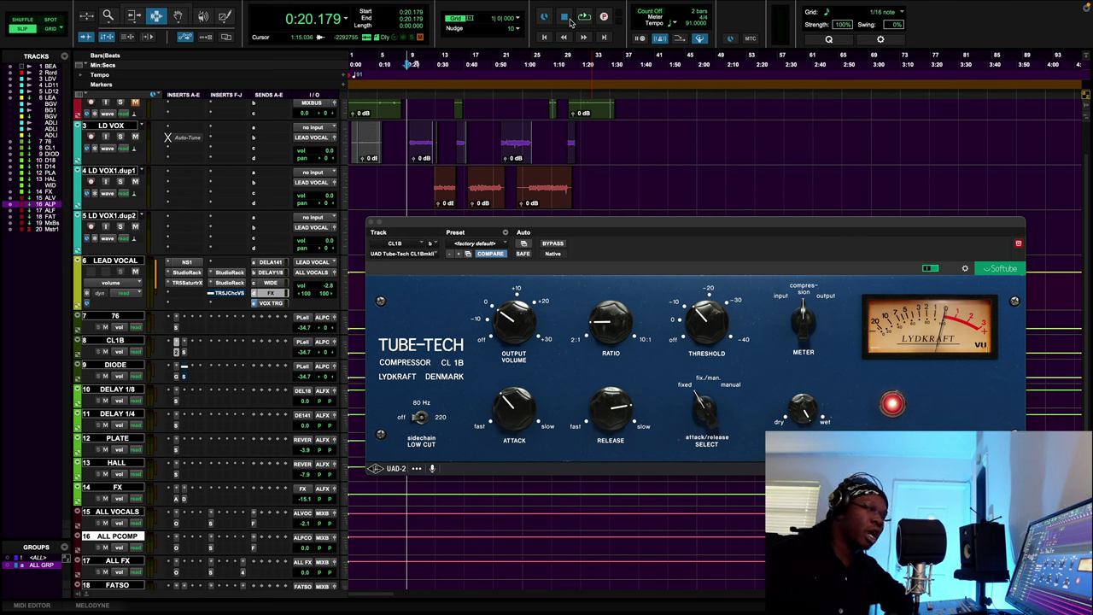
{"action": "mouse_move", "coordinate": [458, 6]}
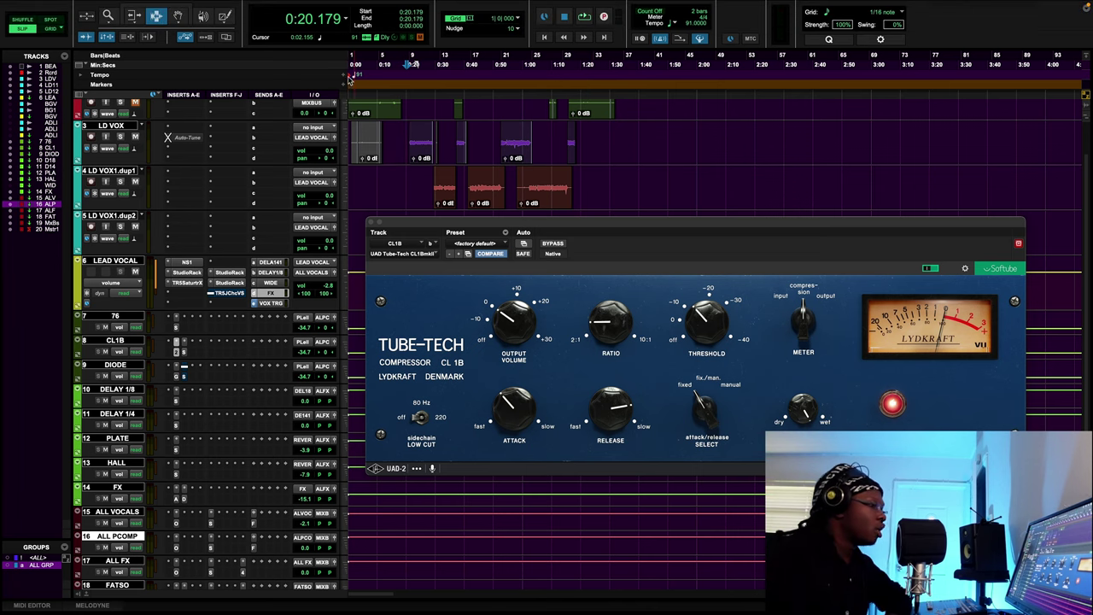
{"action": "left_click", "coordinate": [371, 223]}
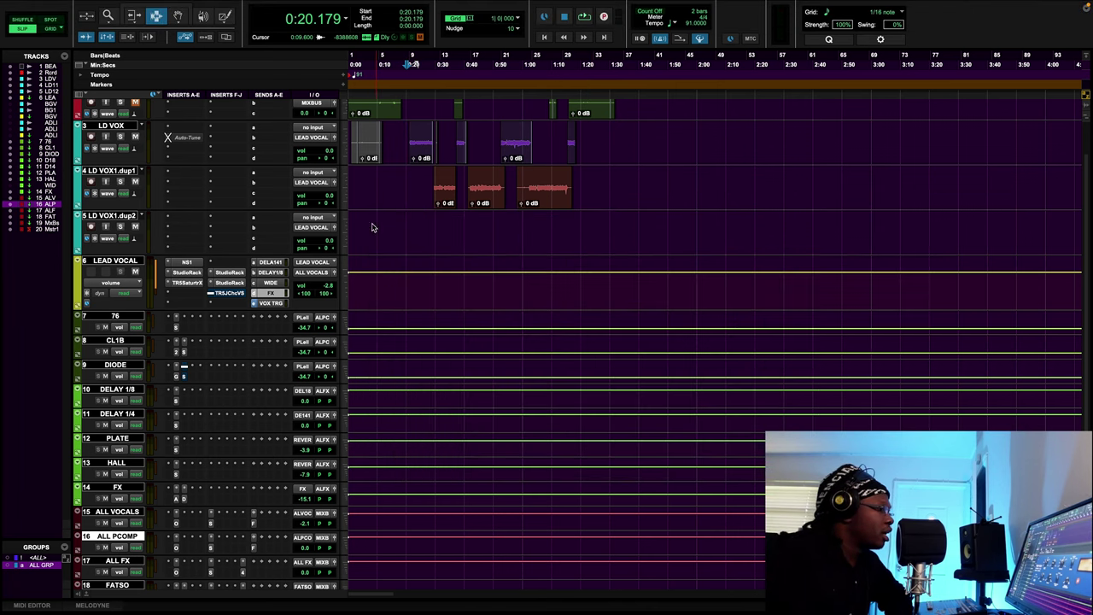
- Inspect the DeEsser insert's threshold and frequency settings on the FX track and close it
{"action": "scroll", "coordinate": [402, 350], "scroll_direction": "down", "scroll_amount": 5}
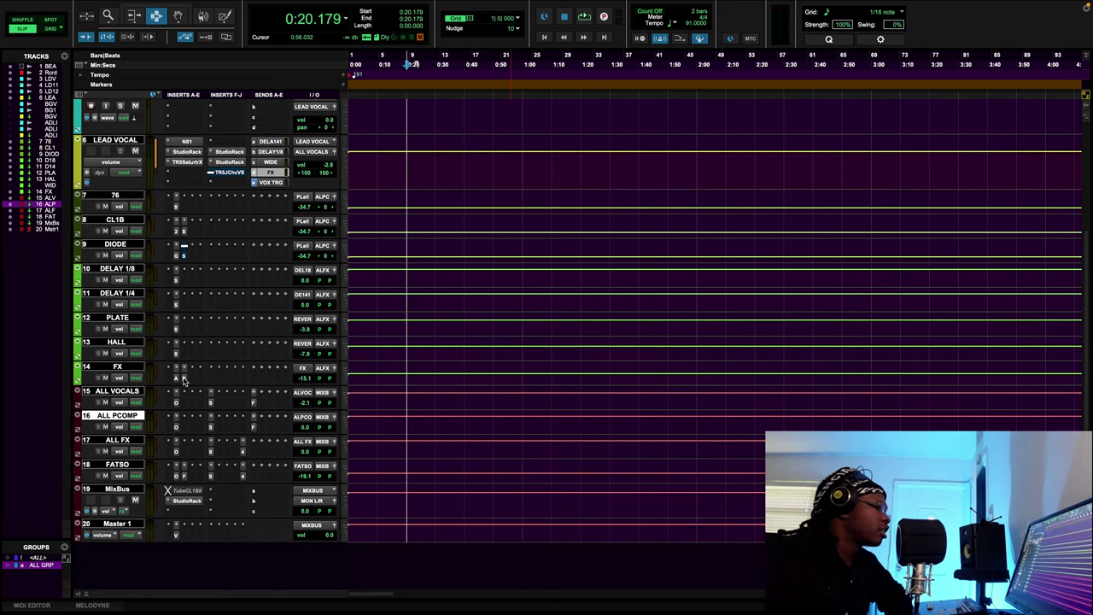
{"action": "left_click", "coordinate": [184, 377]}
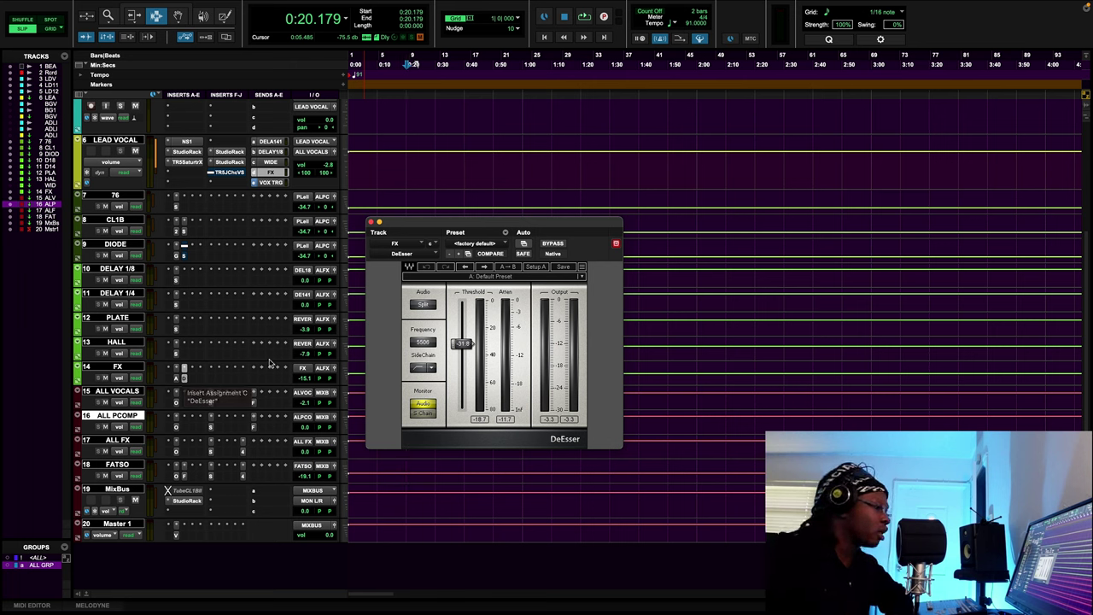
{"action": "left_click", "coordinate": [183, 369]}
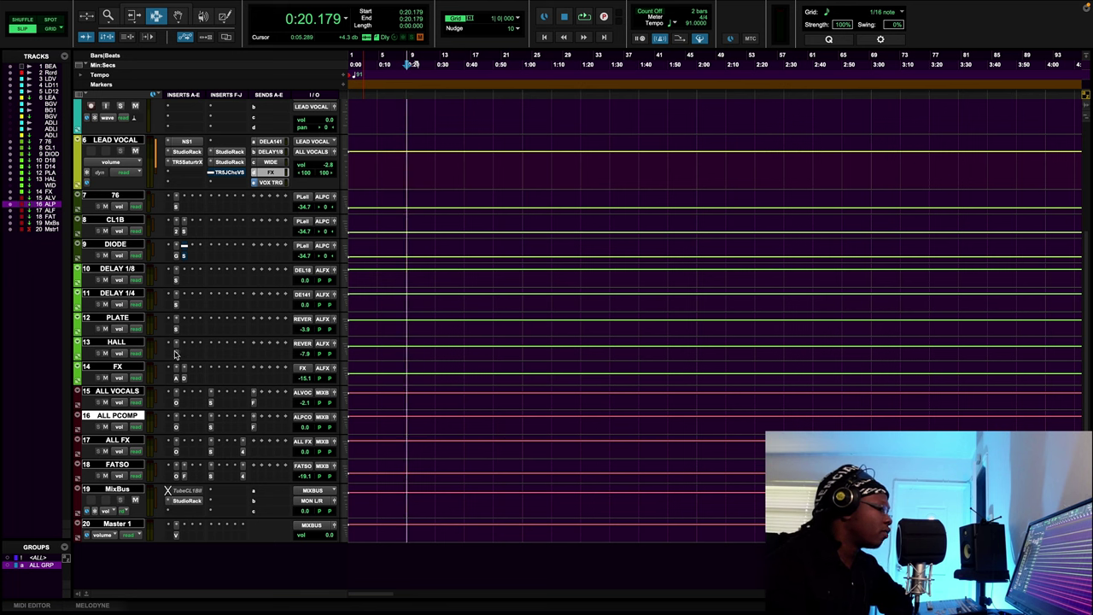
- Open the StudioRack chain on the HALL track and display its RVerb plugin
{"action": "left_click", "coordinate": [175, 350]}
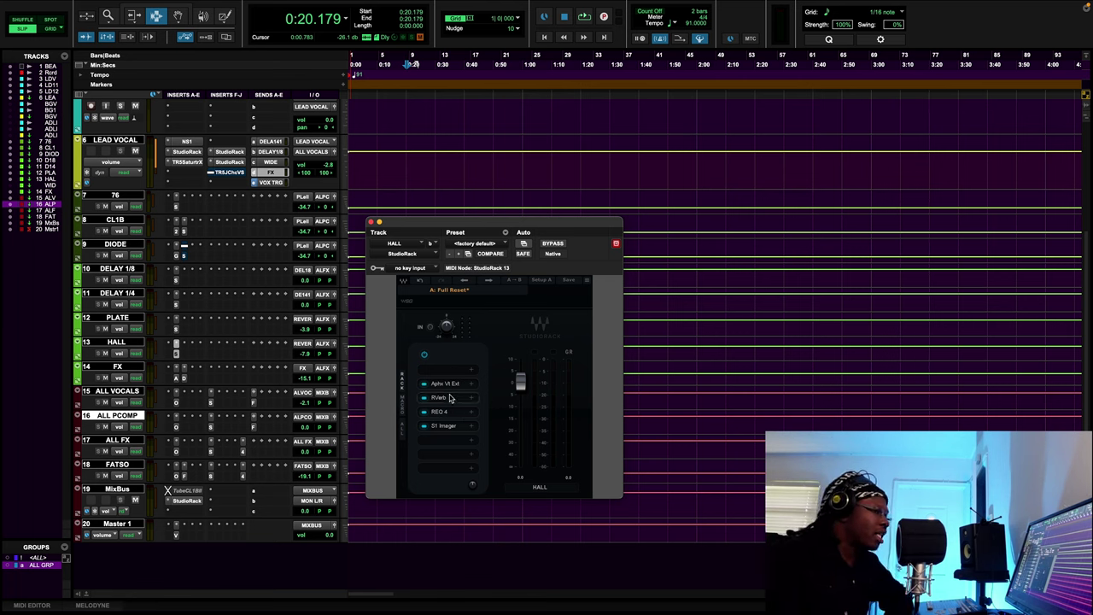
{"action": "left_click", "coordinate": [441, 398]}
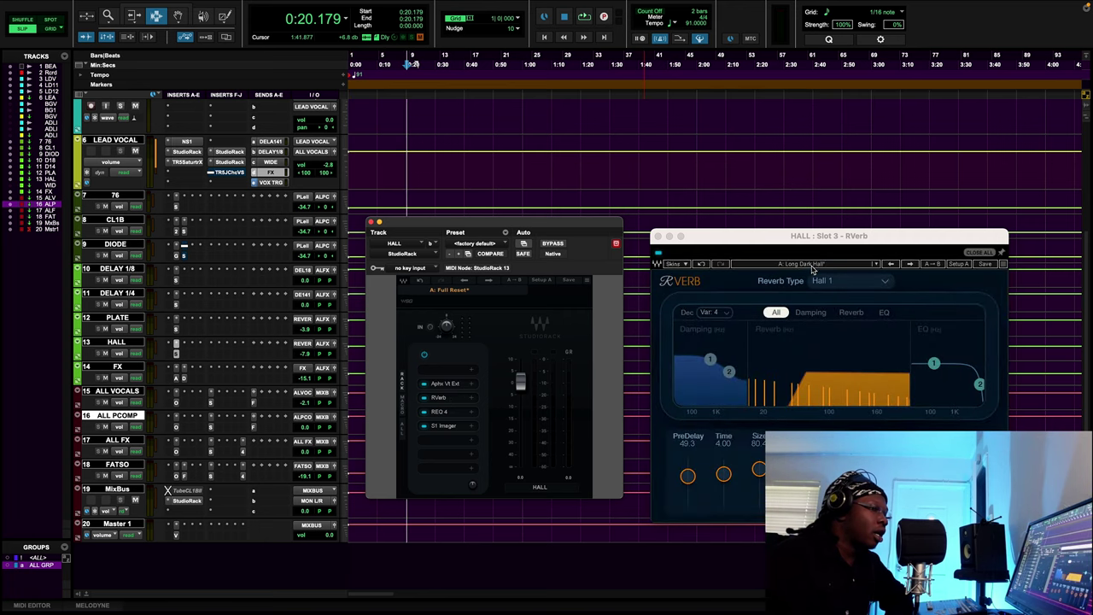
- Play the mix to audition the HALL reverb chain, moving its StudioRack window clear of the LD VOX1.dup1 clips
{"action": "scroll", "coordinate": [1082, 141], "scroll_direction": "up", "scroll_amount": 4}
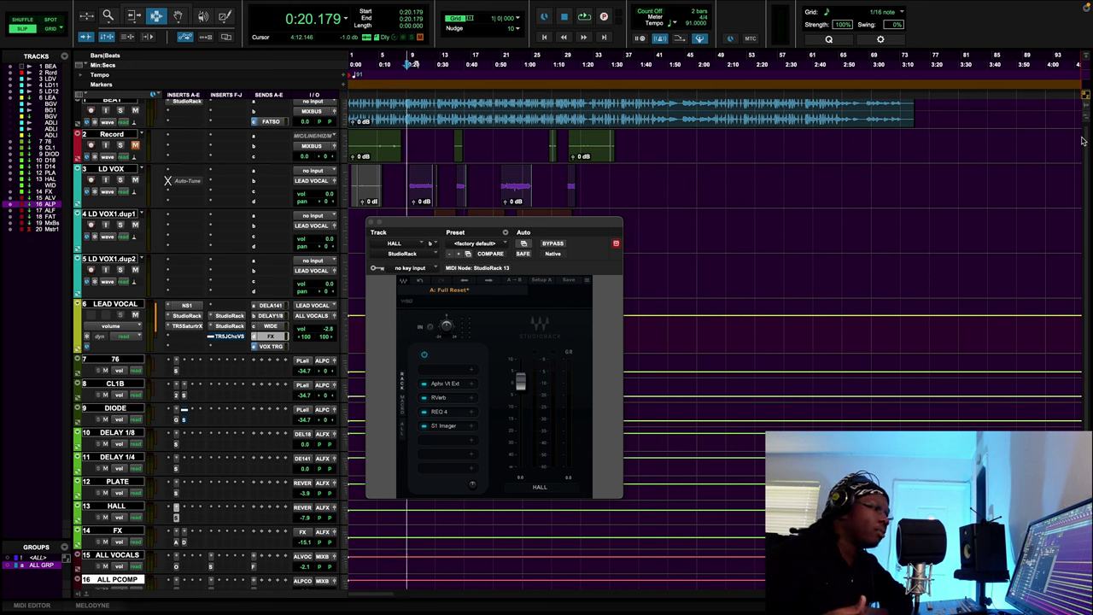
{"action": "left_click", "coordinate": [585, 17]}
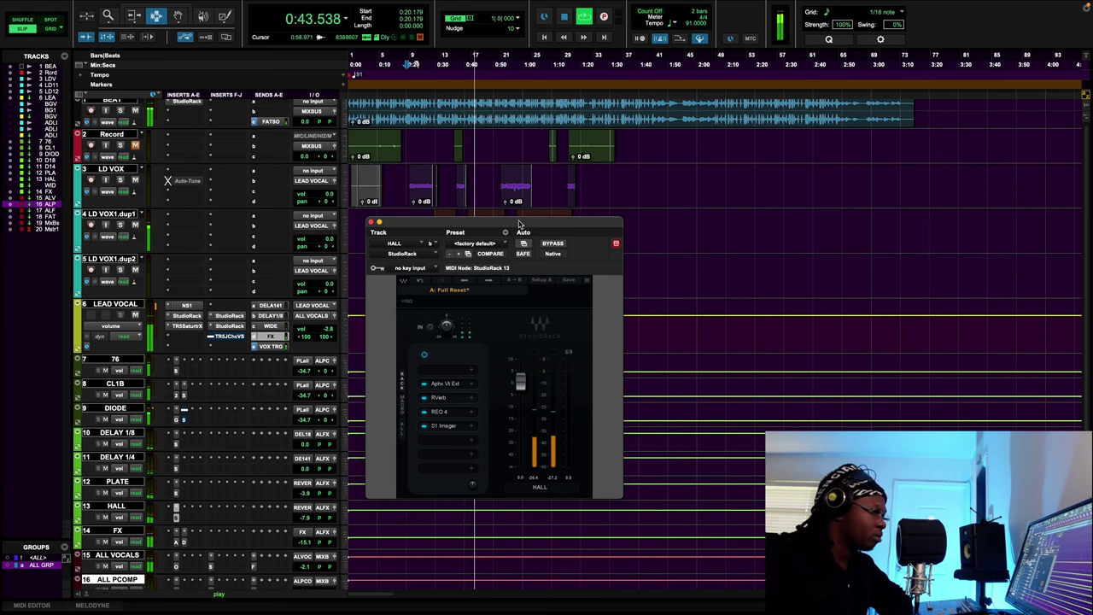
{"action": "left_click_drag", "start_coordinate": [518, 224], "coordinate": [512, 295]}
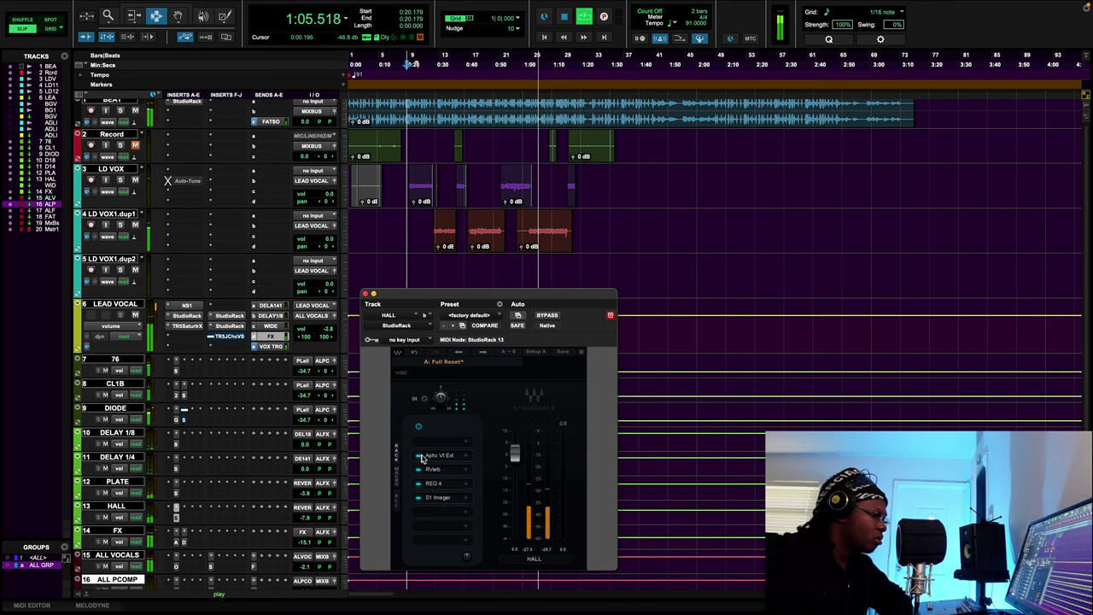
- Display the Aphex Vintage Exciter from the HALL track's StudioRack chain, stop playback and inspect the exciter's input setting
{"action": "left_click", "coordinate": [422, 457]}
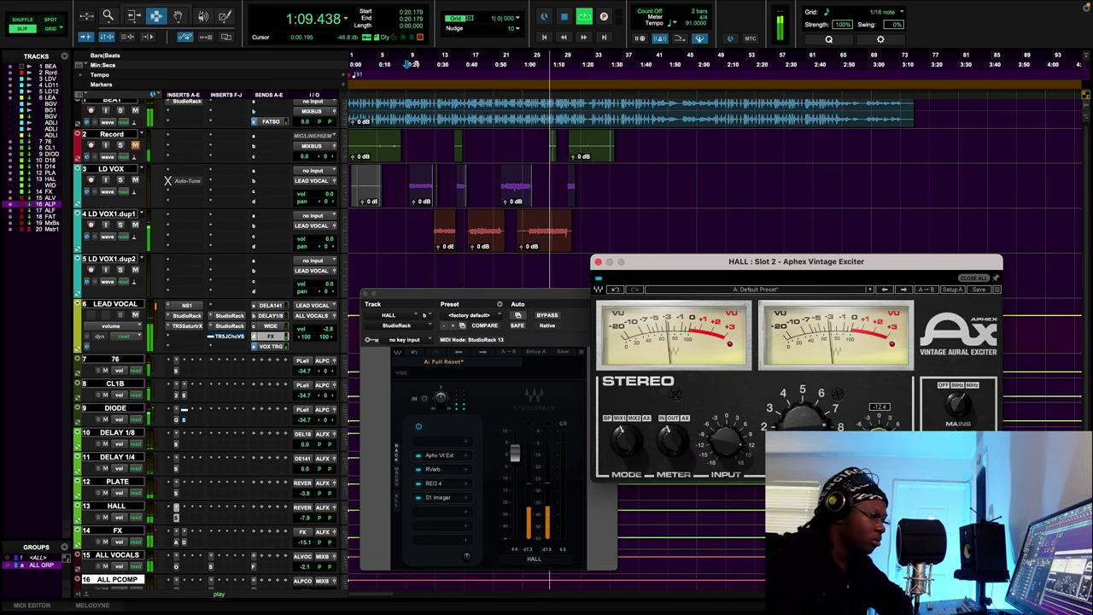
{"action": "left_click", "coordinate": [566, 16]}
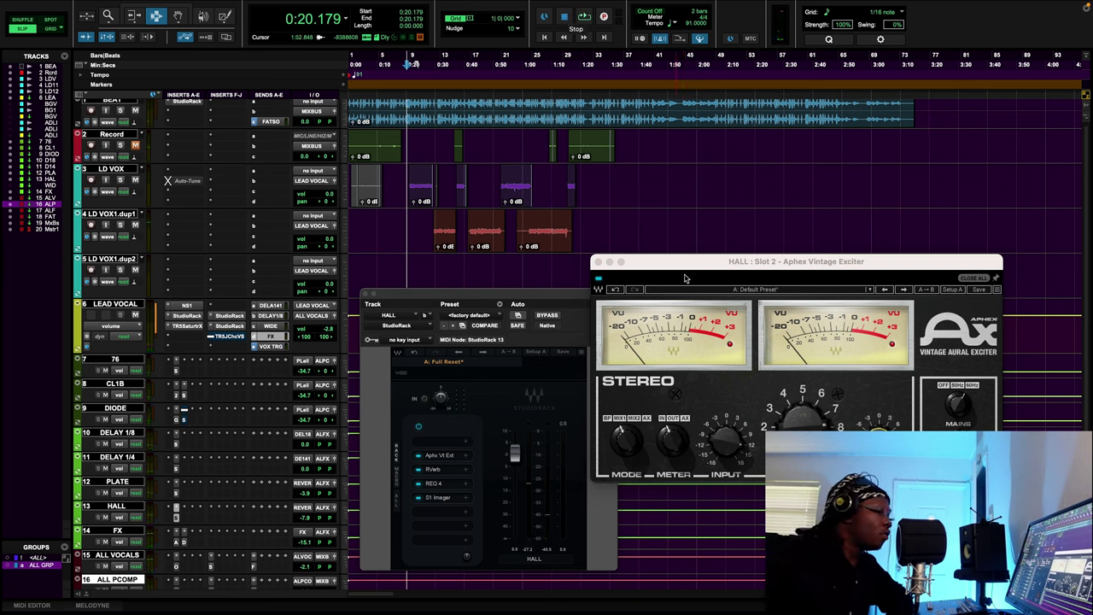
{"action": "mouse_move", "coordinate": [725, 441]}
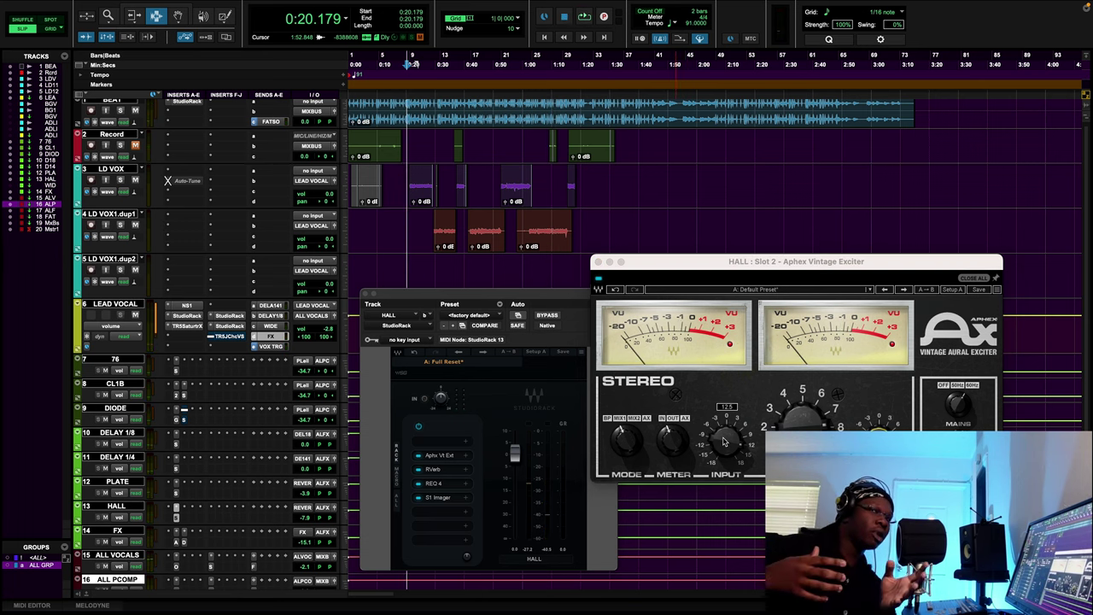